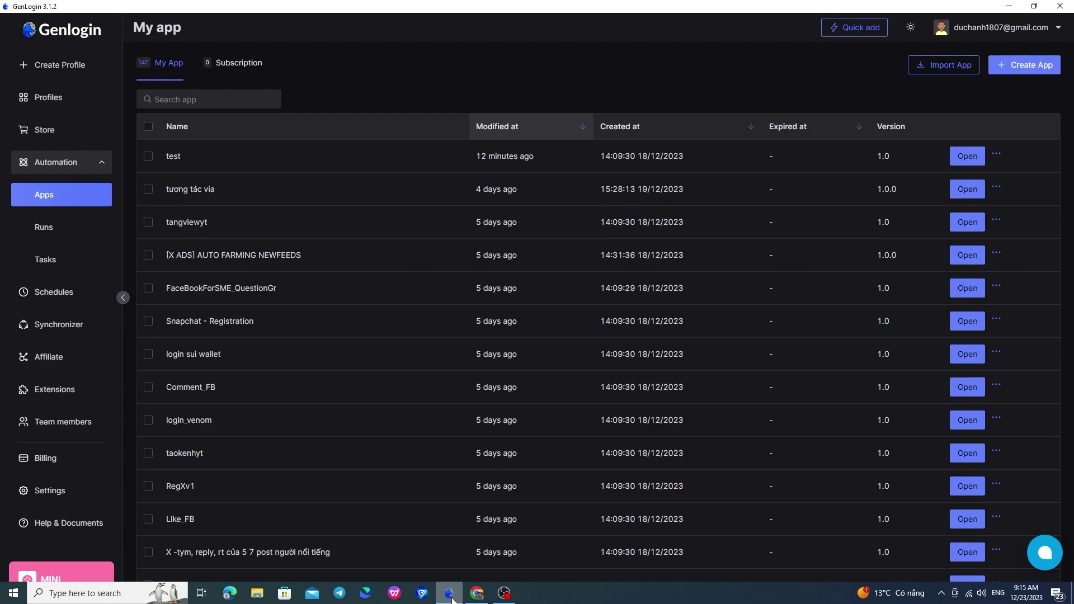
Step: Open the [X ADS] AUTO FARMING NEWFEEDS app's details and list its inputs as variables, username to retweet
click(56, 168)
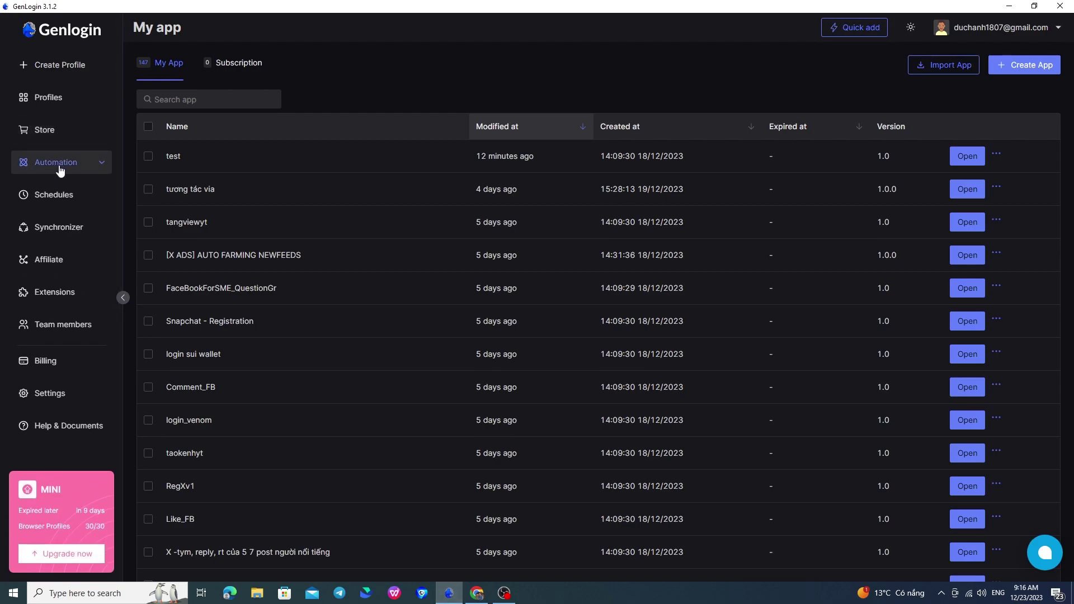
click(60, 169)
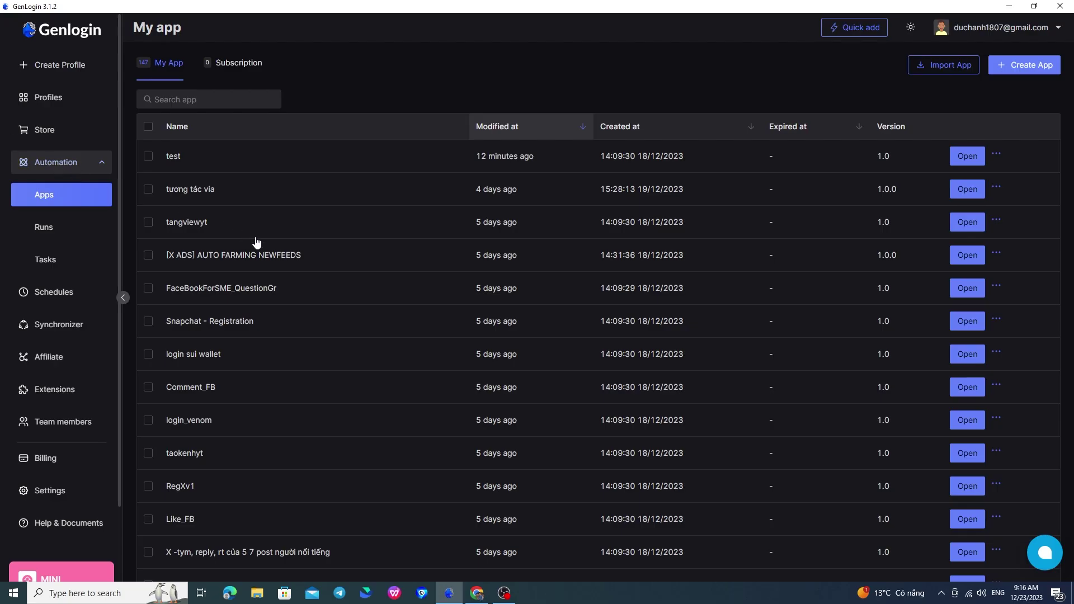
click(277, 253)
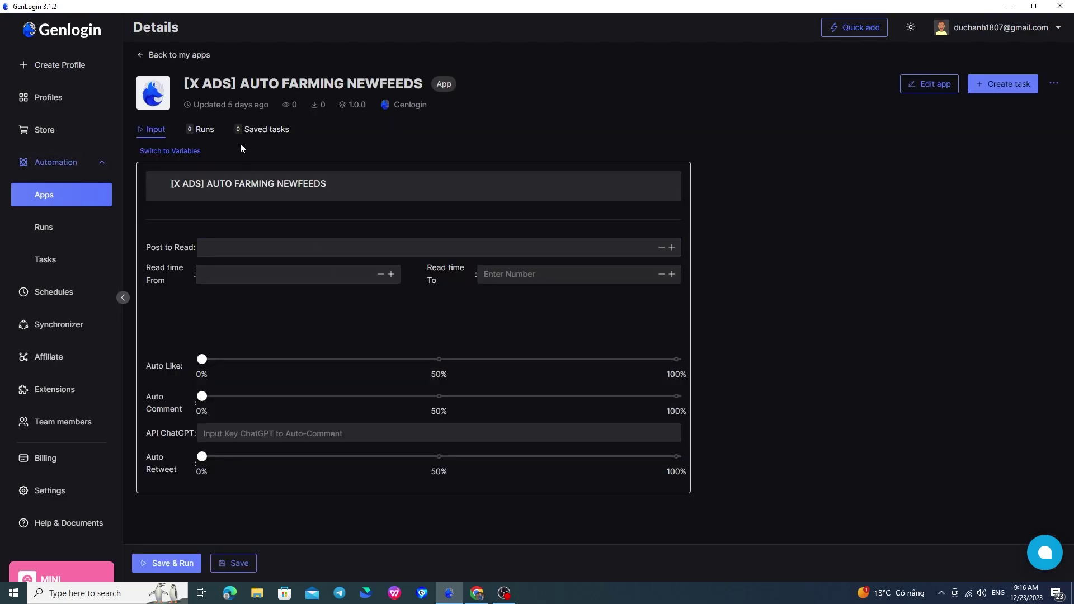
click(168, 154)
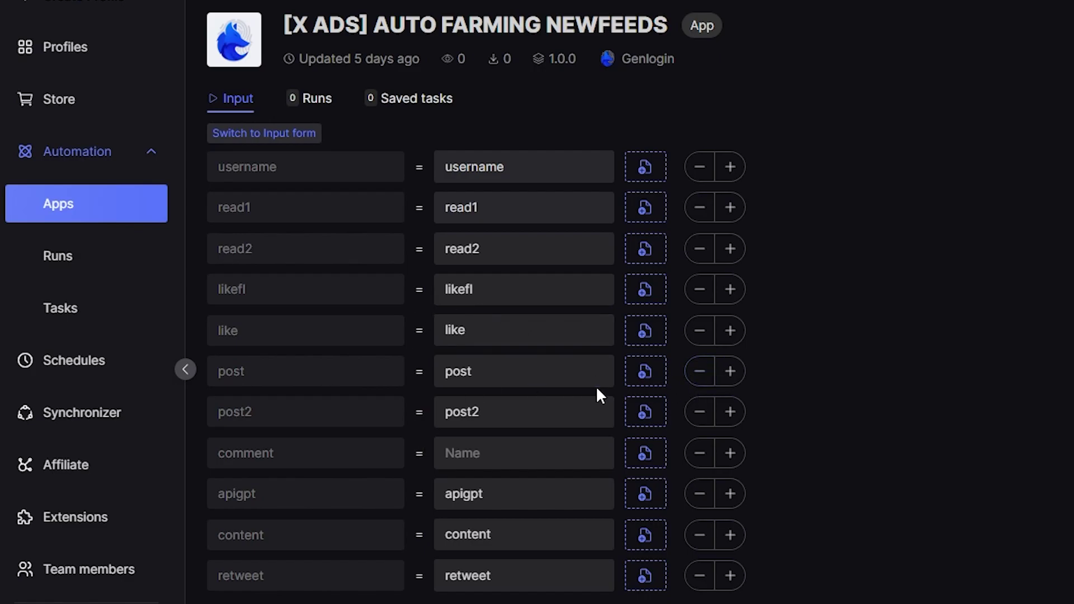
click(580, 443)
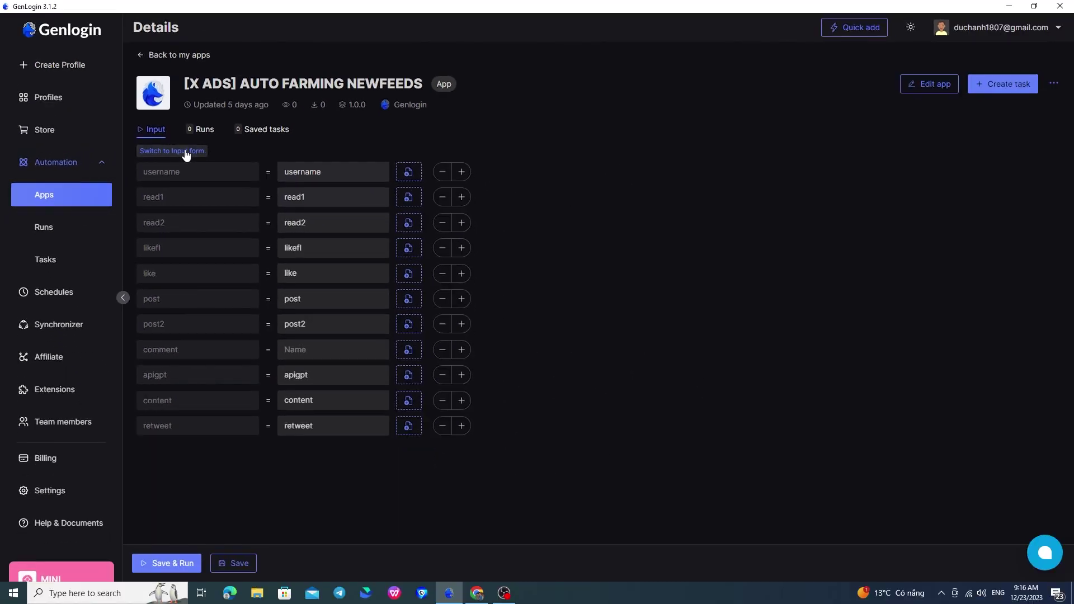
Step: Edit the app's input form in the designer: Post to Read, Read time range, Auto Like/Comment/Retweet, API ChatGPT
click(264, 132)
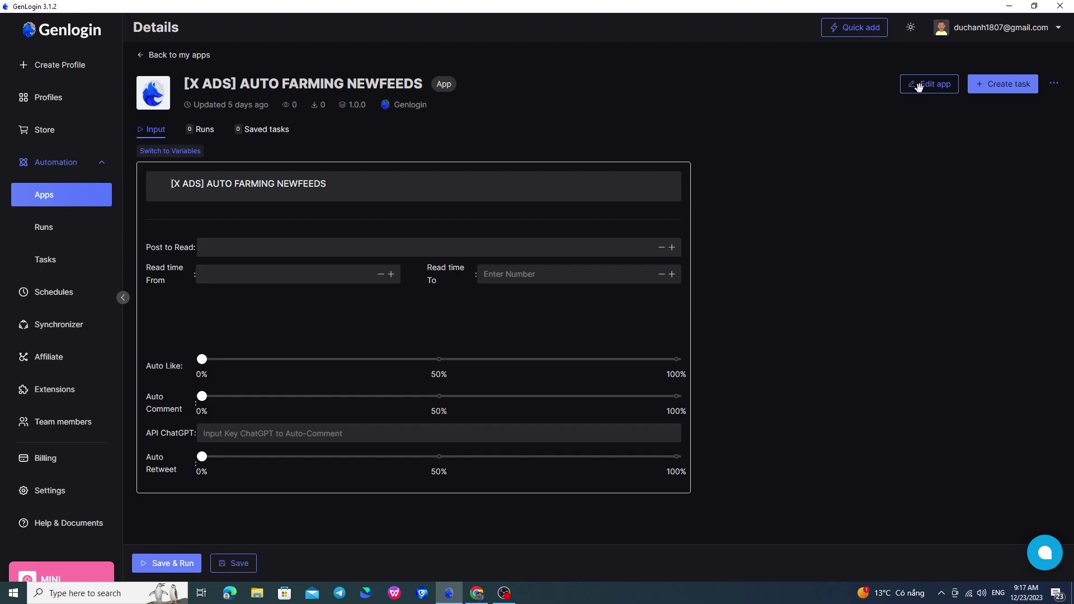
click(922, 87)
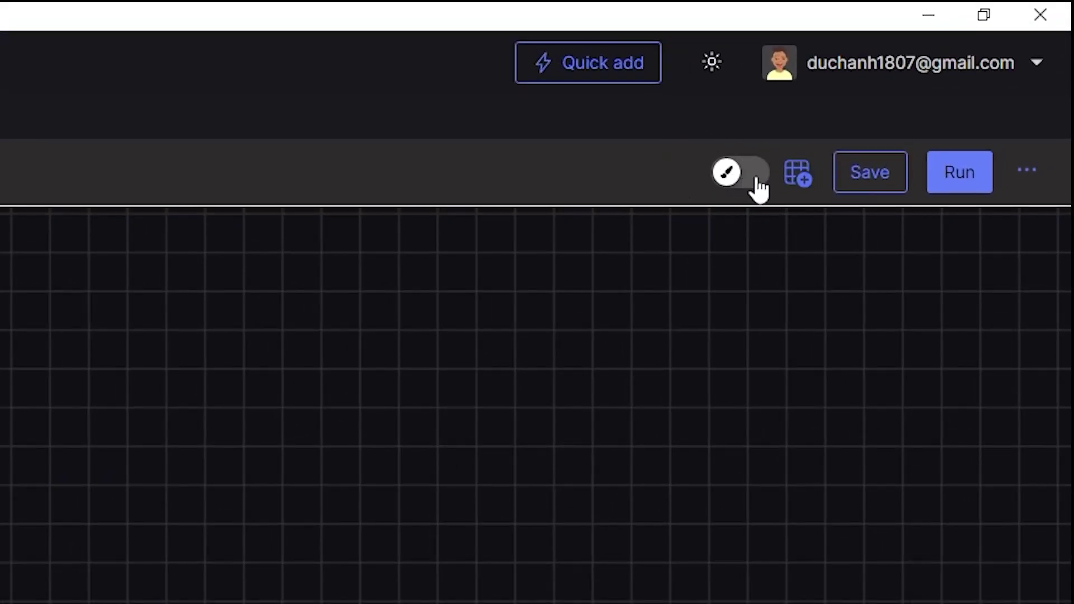
click(756, 178)
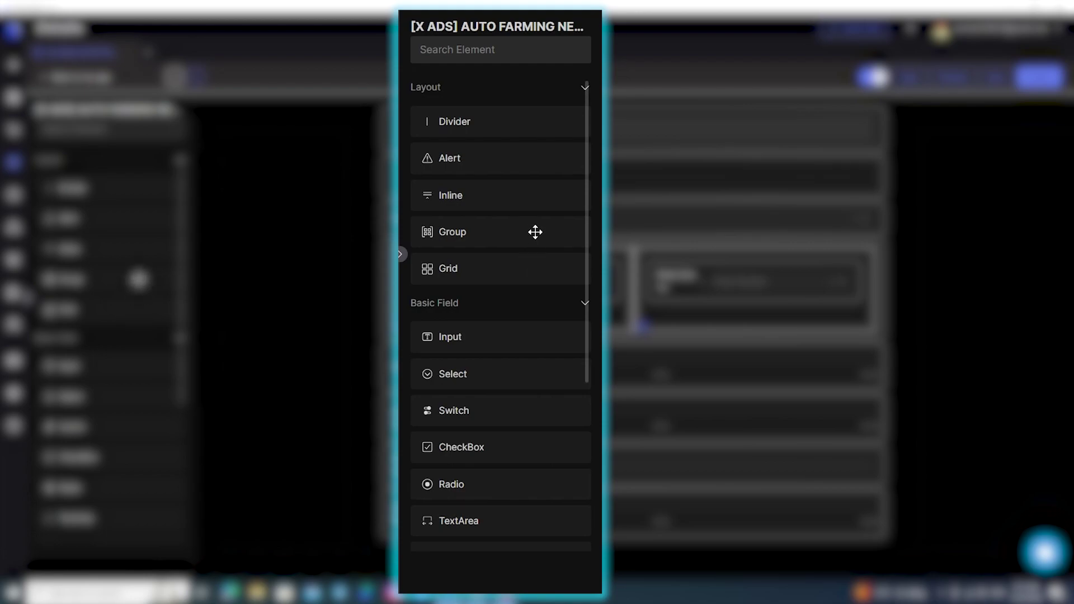
scroll(534, 249, down, 4)
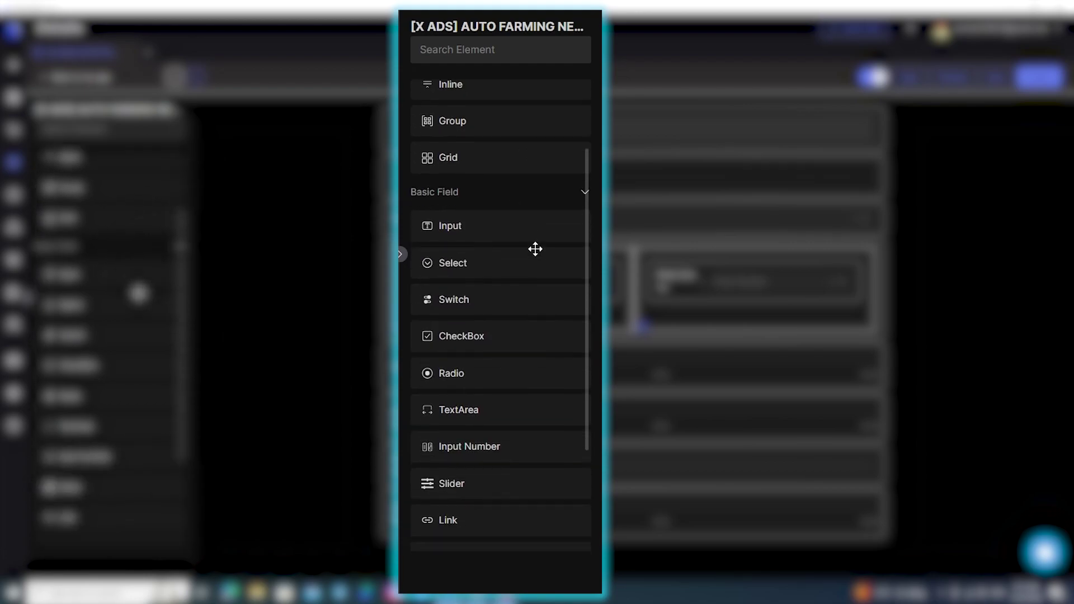
scroll(532, 252, down, 2)
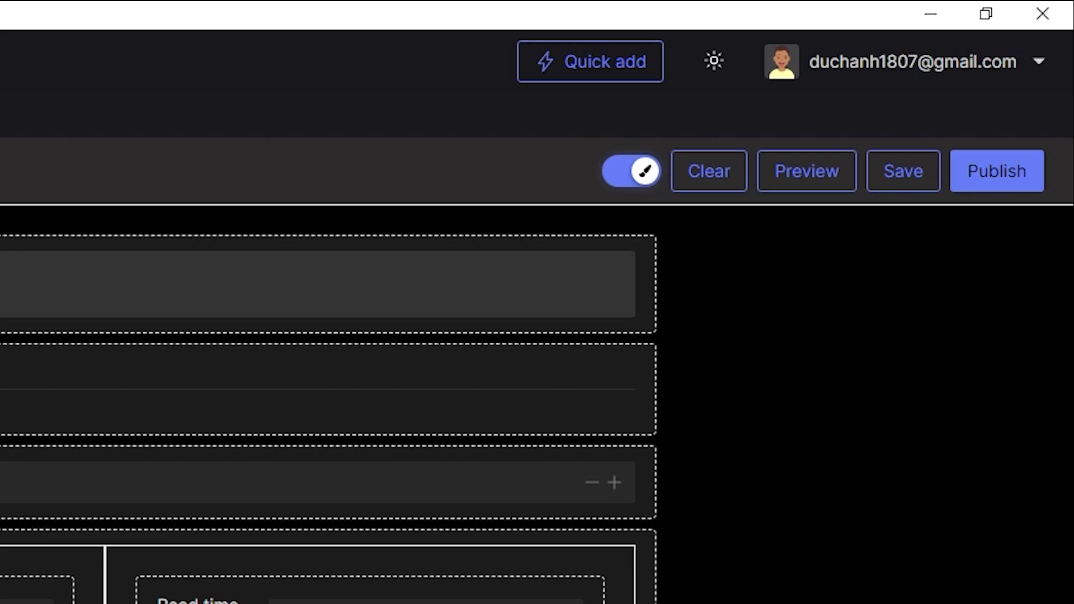
click(803, 173)
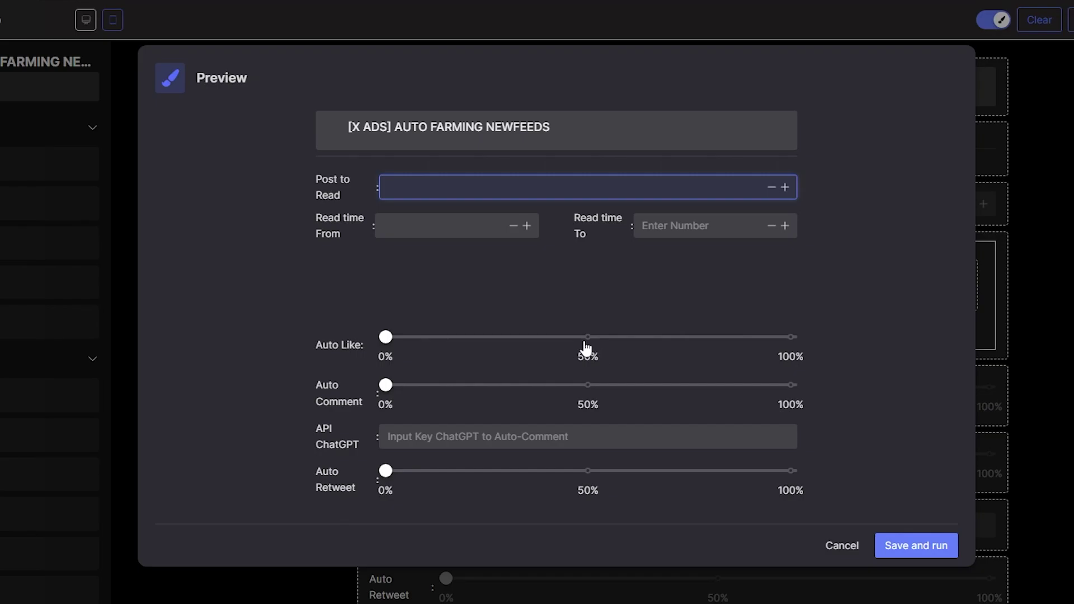
click(875, 539)
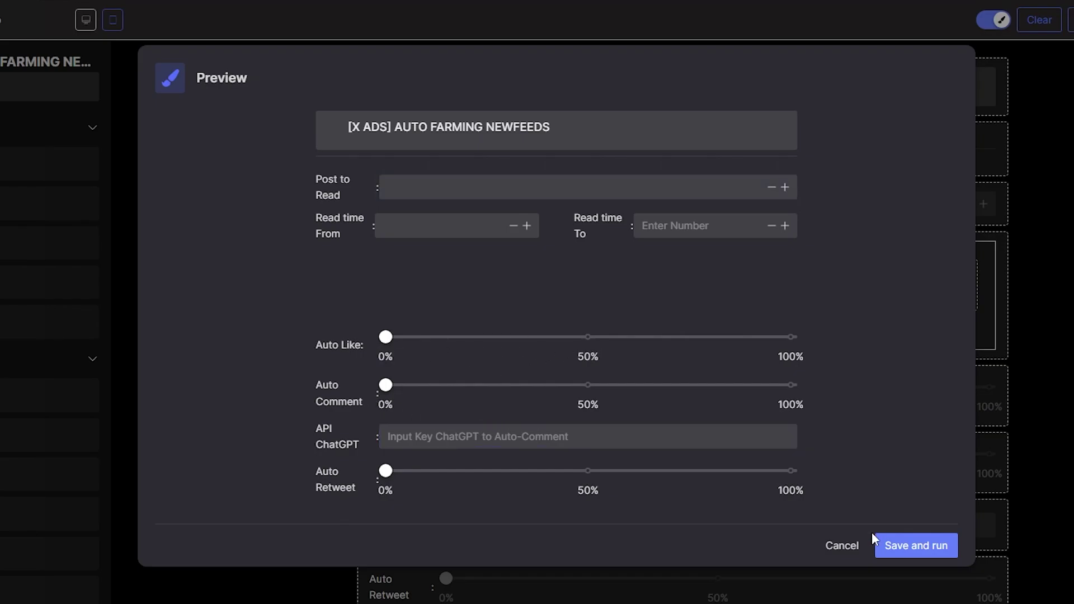
click(847, 546)
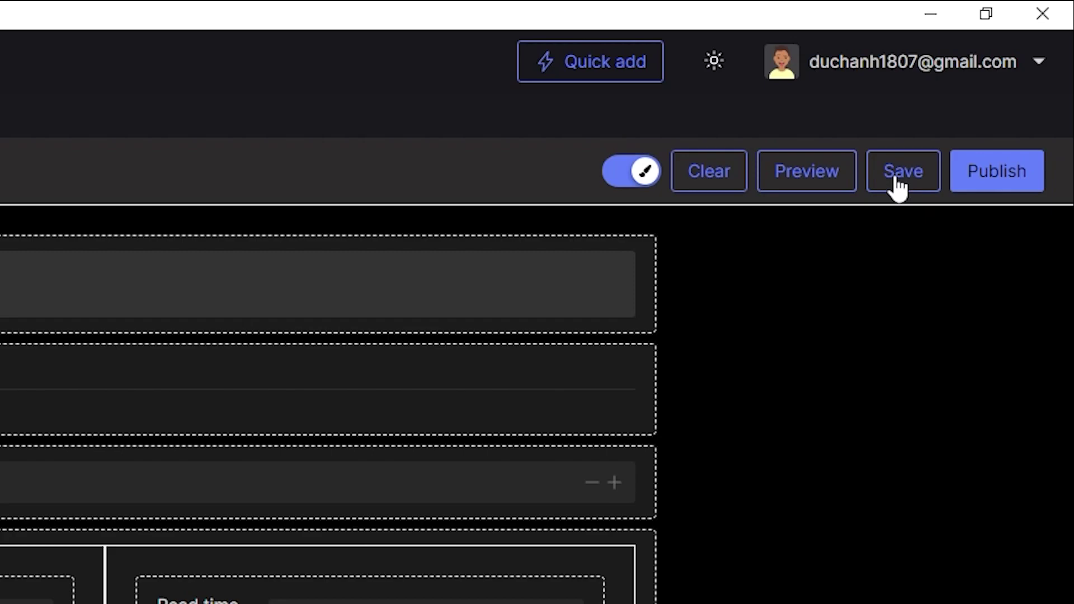
click(981, 185)
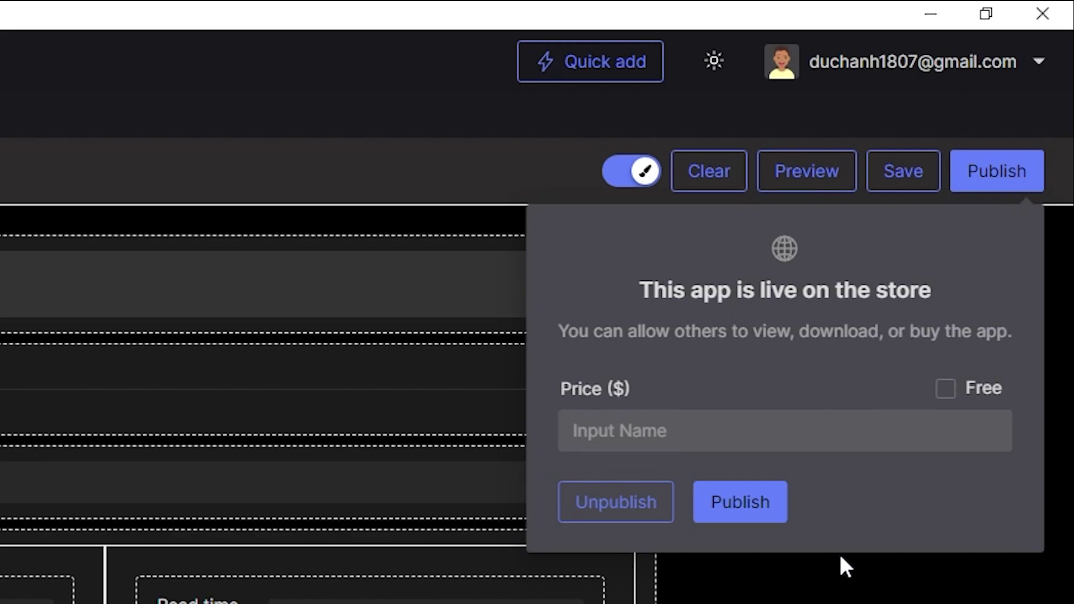
key(Escape)
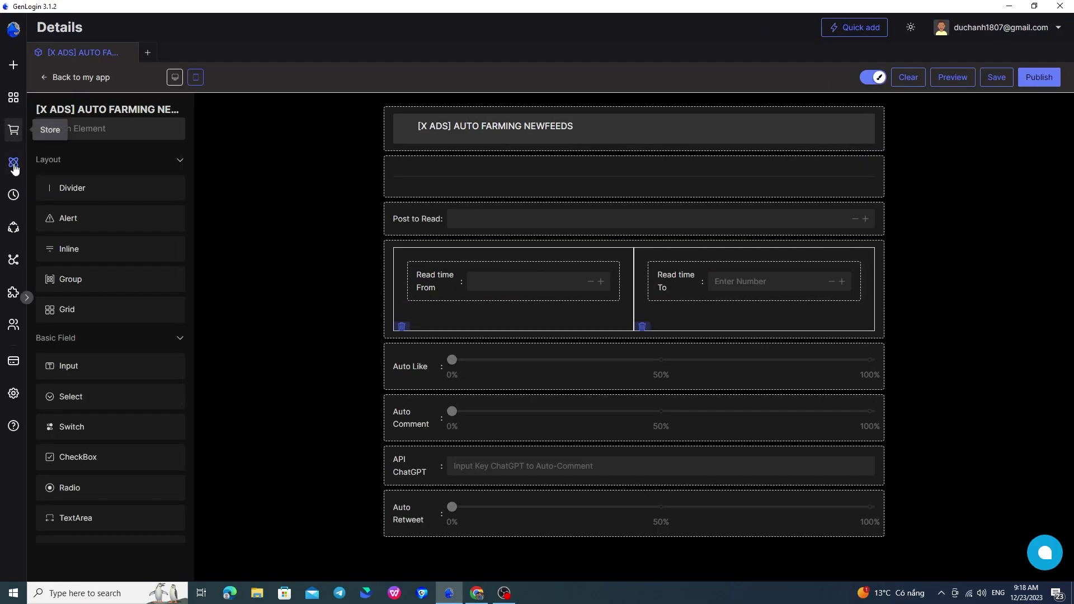
Step: Go back to the My App list and scroll through it, with test at the top
click(14, 164)
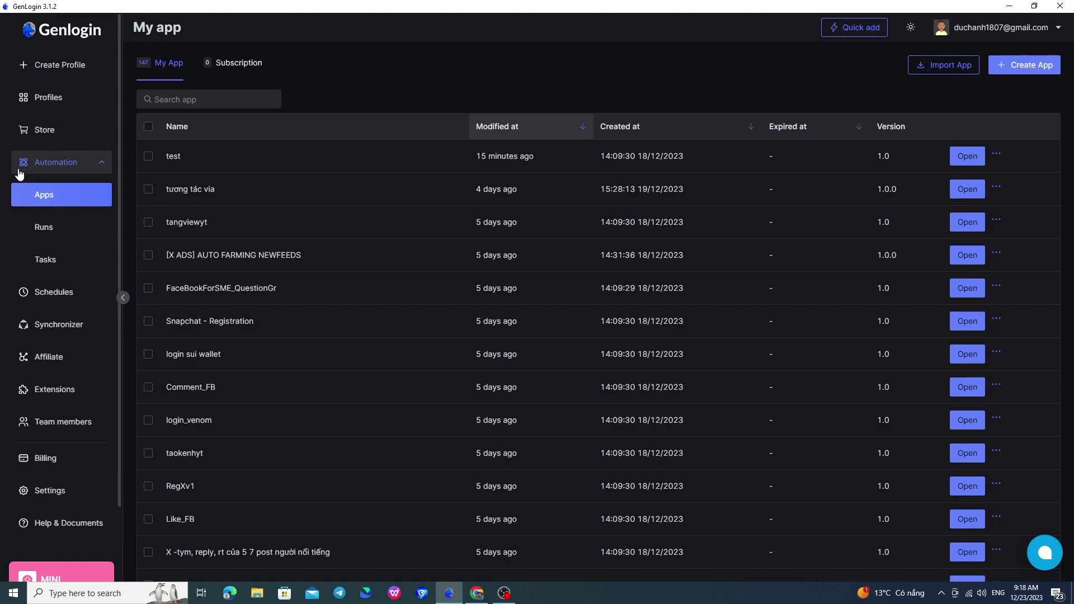
scroll(508, 376, down, 4)
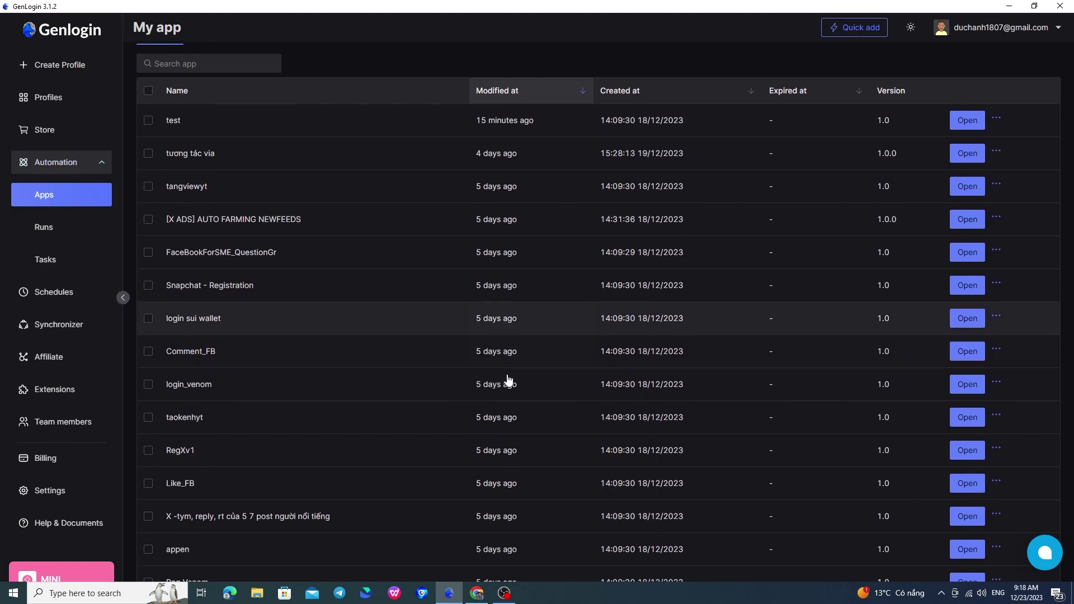
scroll(520, 397, down, 3)
scroll(531, 400, up, 6)
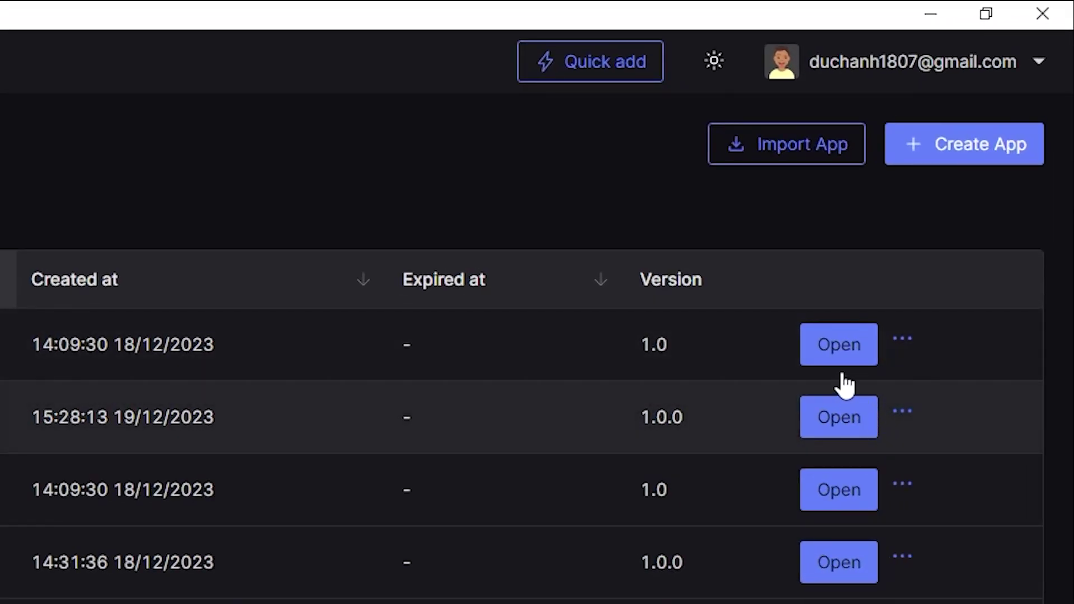
click(988, 144)
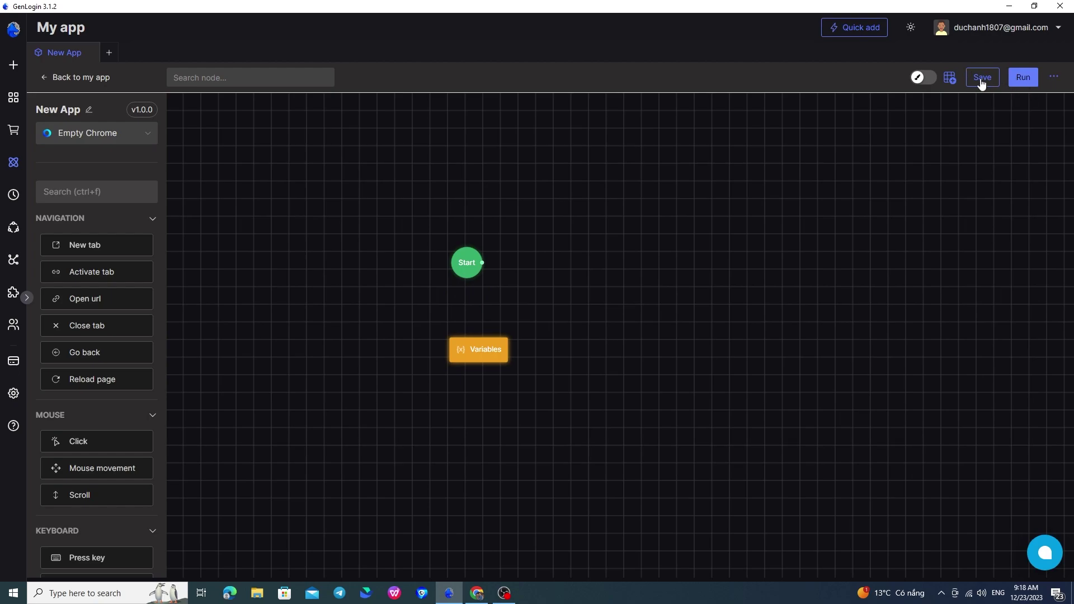
click(85, 82)
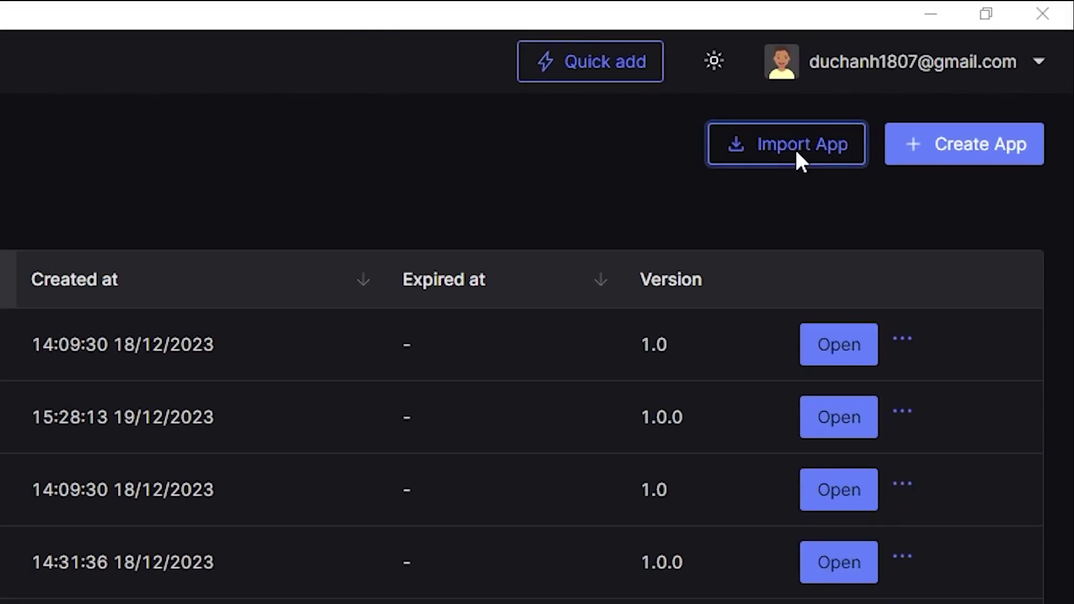
Step: Cancel the app-file import without opening a file, landing on the empty Subscription tab (Total: 0)
click(797, 152)
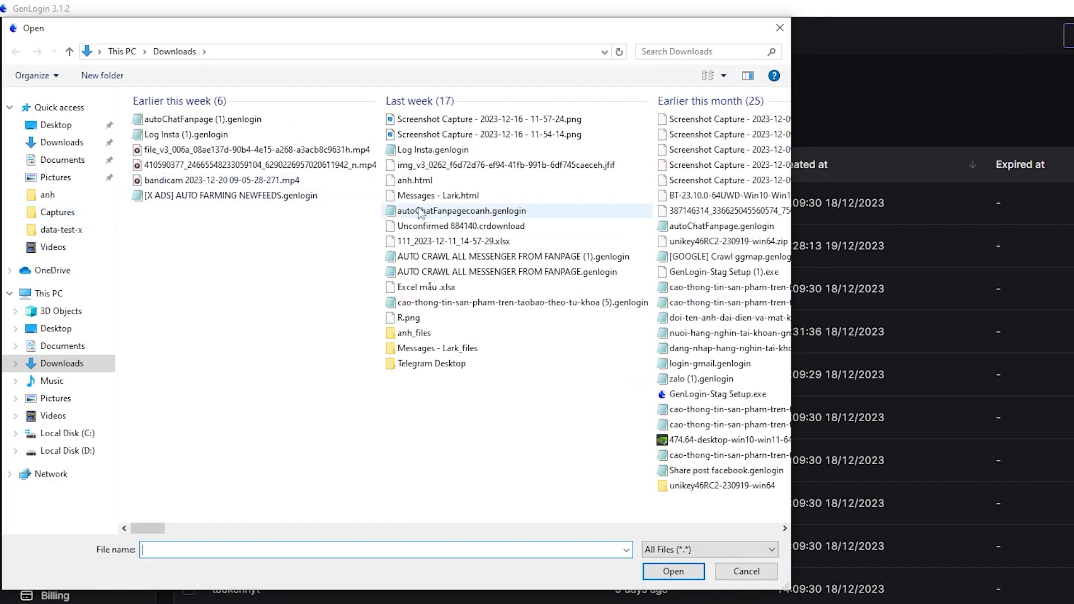
scroll(618, 230, down, 3)
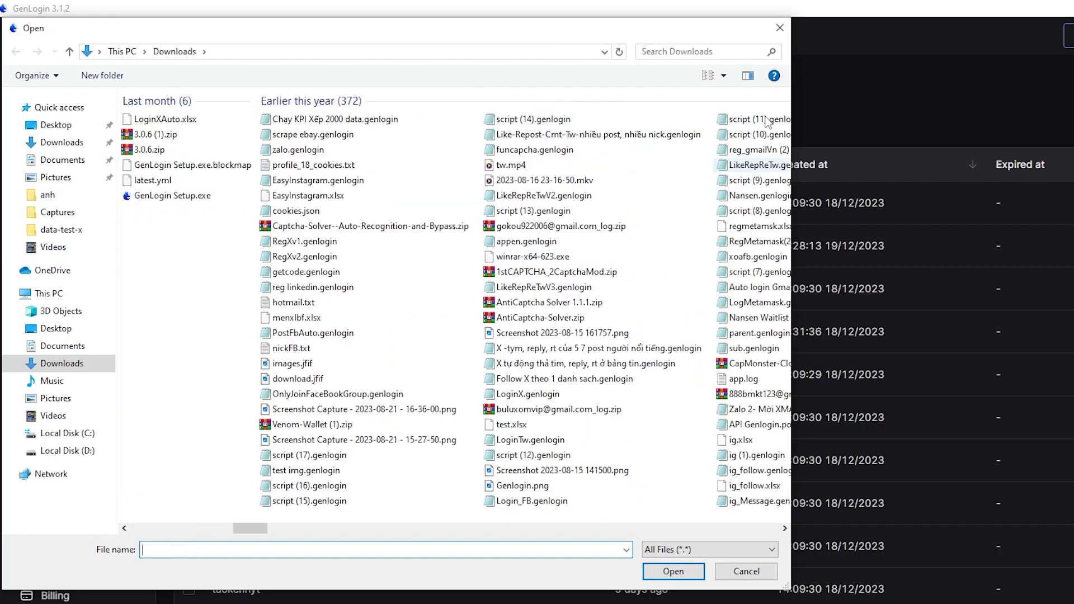
click(780, 29)
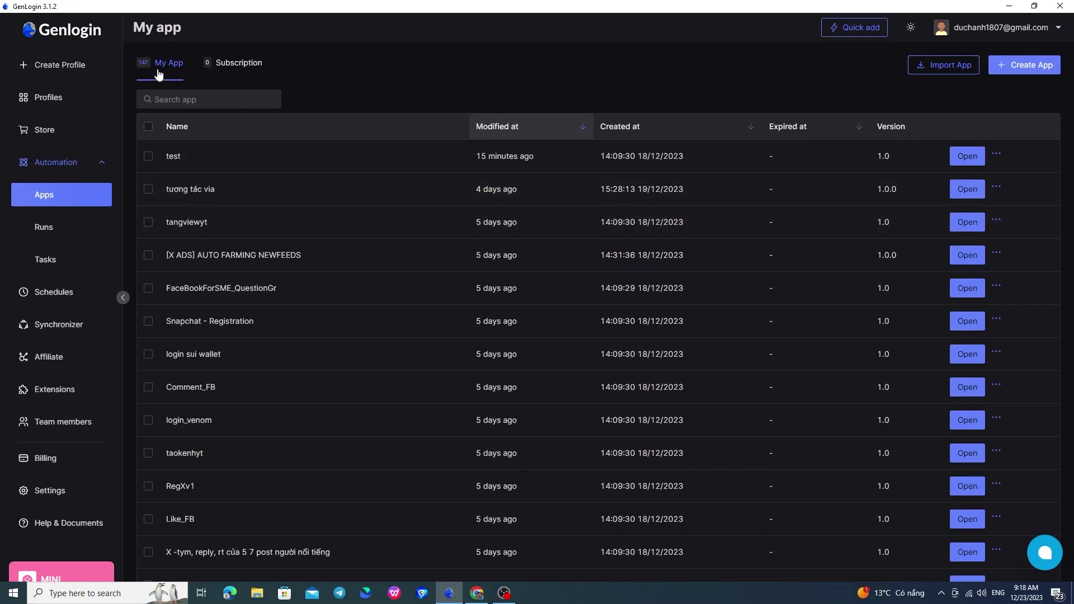
scroll(297, 187, down, 3)
scroll(292, 186, up, 3)
click(247, 80)
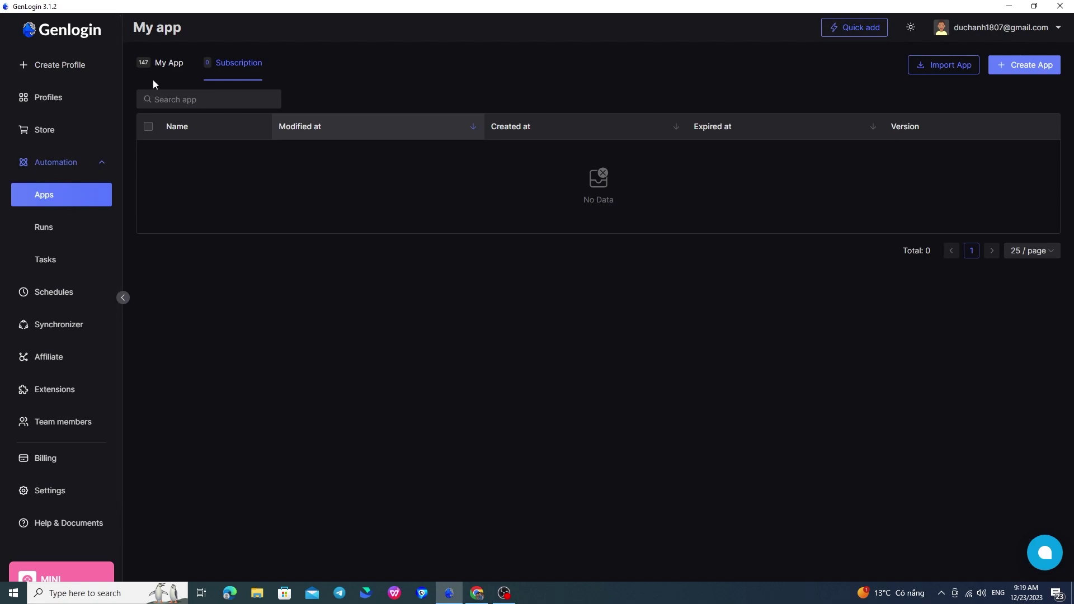
click(171, 66)
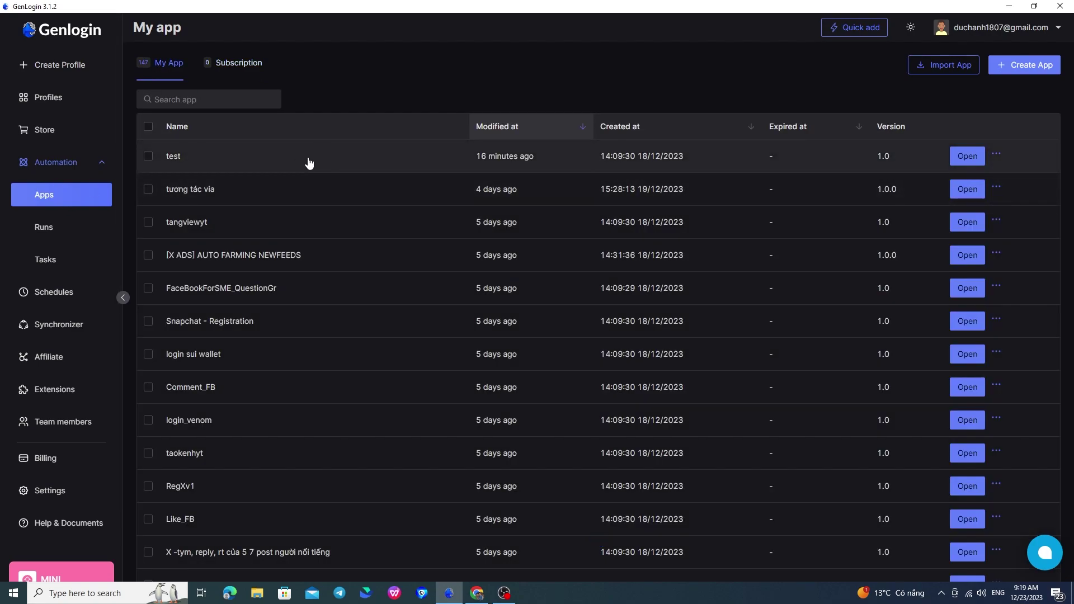
Step: Create a new task named 'youtube' from the test app
click(308, 162)
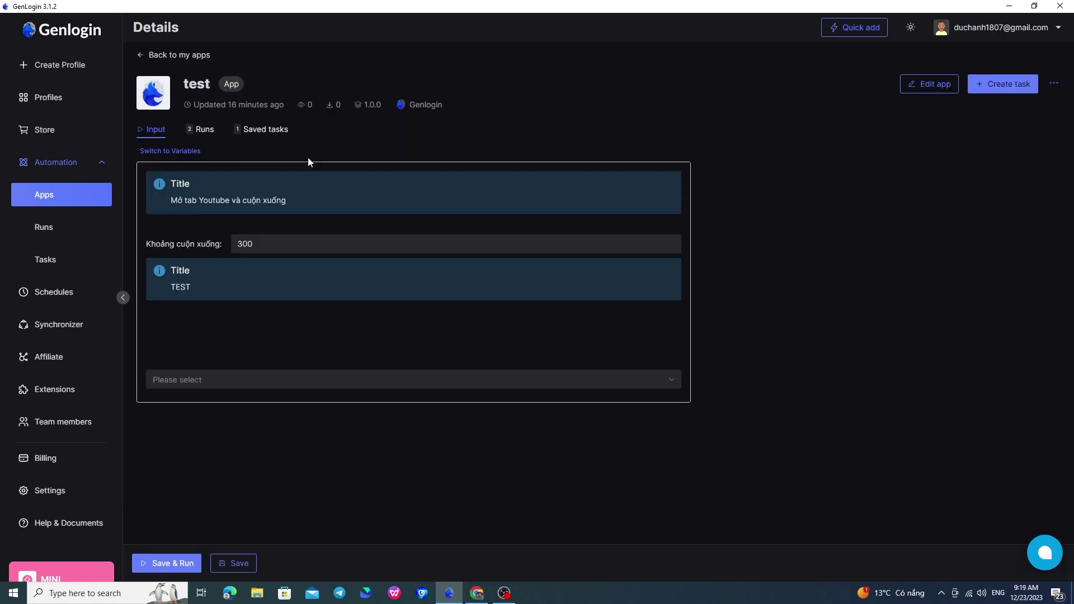
click(1020, 91)
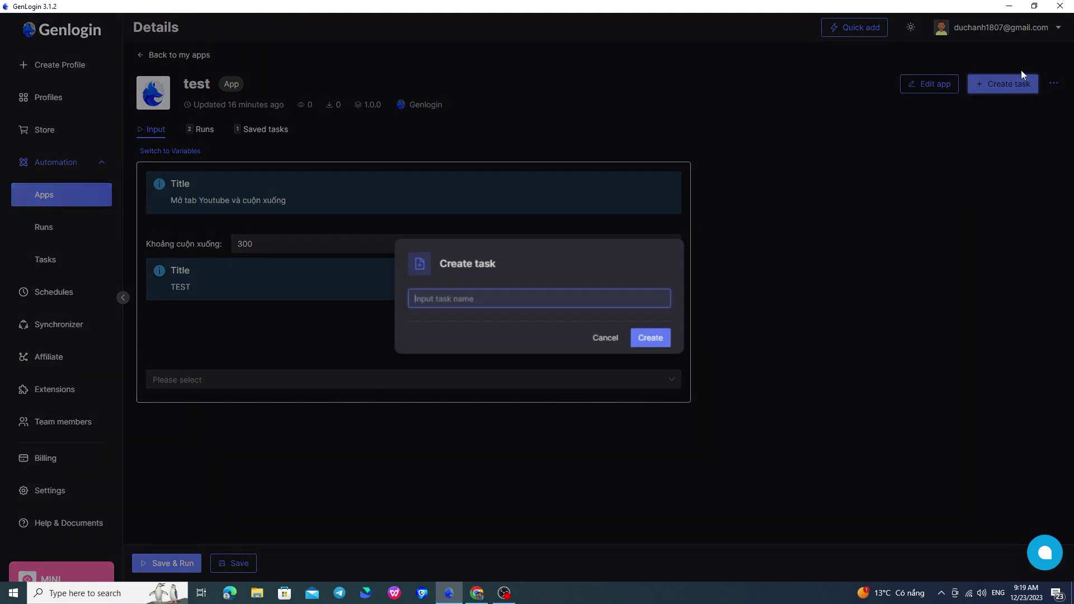
text(youtb)
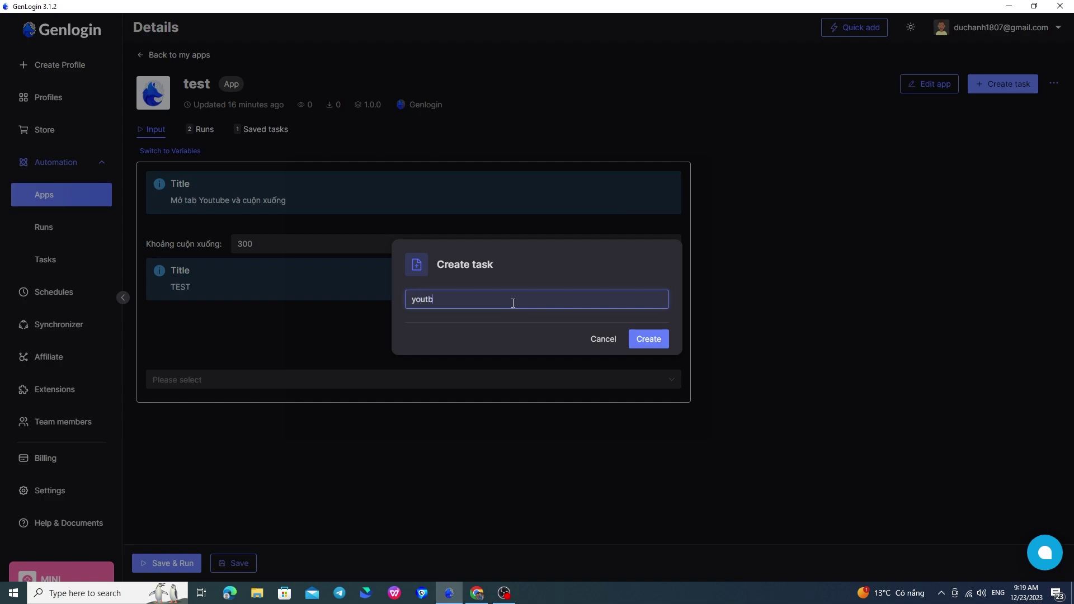
key(BackSpace)
text(ube)
click(644, 343)
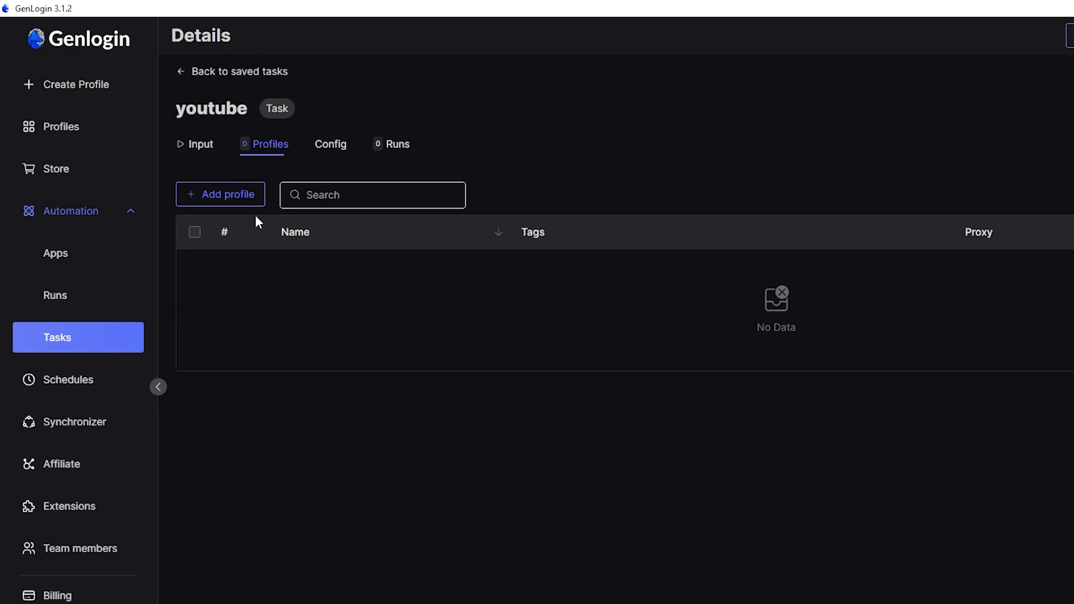
Step: Add the near-coal and corn-plate profiles to the youtube task and view them under Profiles
click(230, 197)
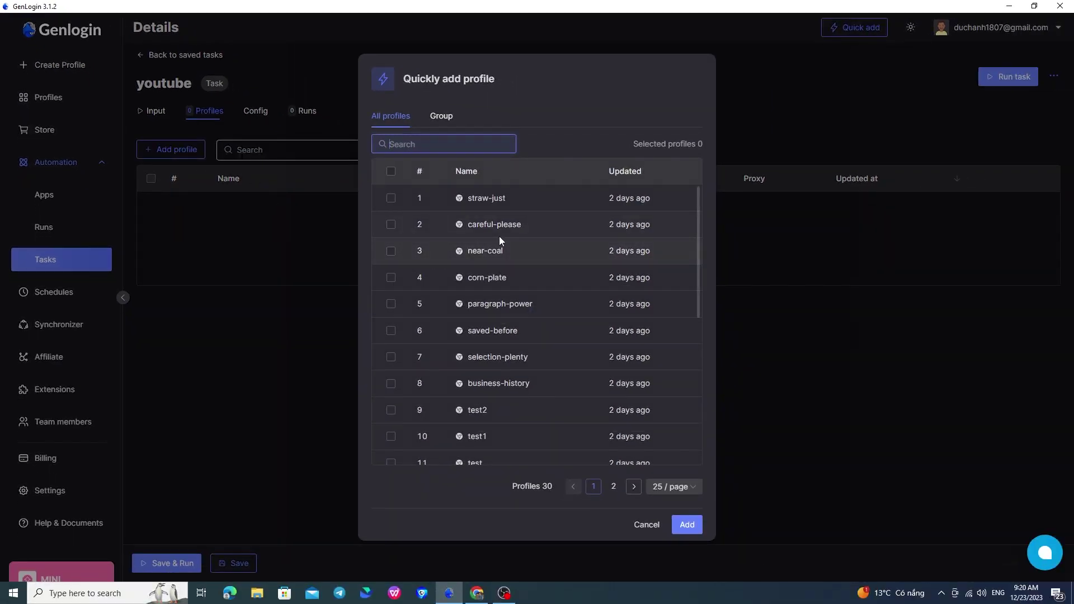
scroll(498, 236, down, 3)
scroll(499, 252, up, 3)
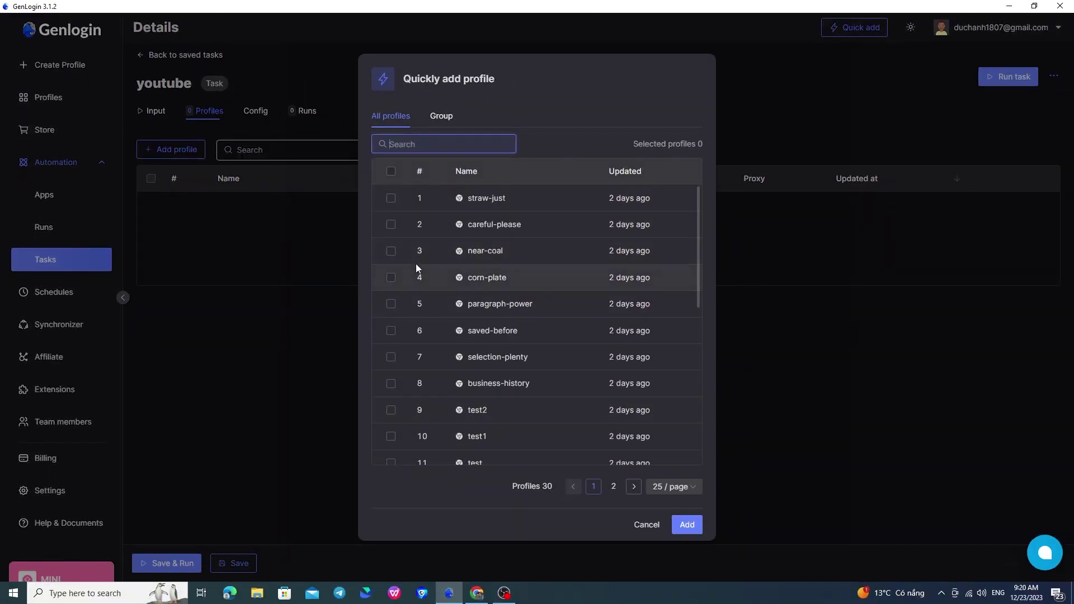
click(390, 251)
click(393, 278)
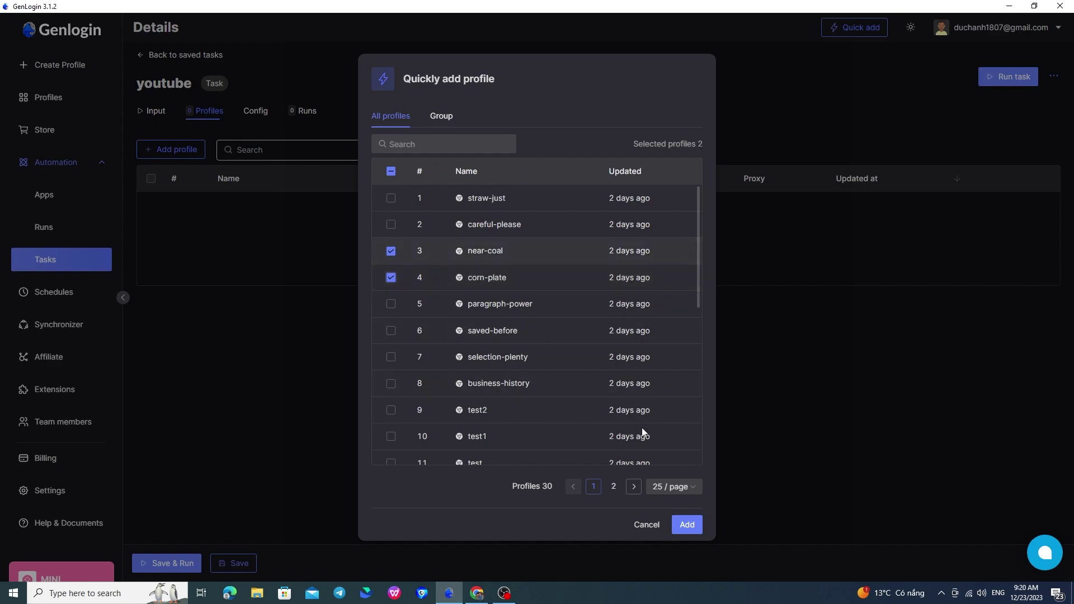
click(688, 524)
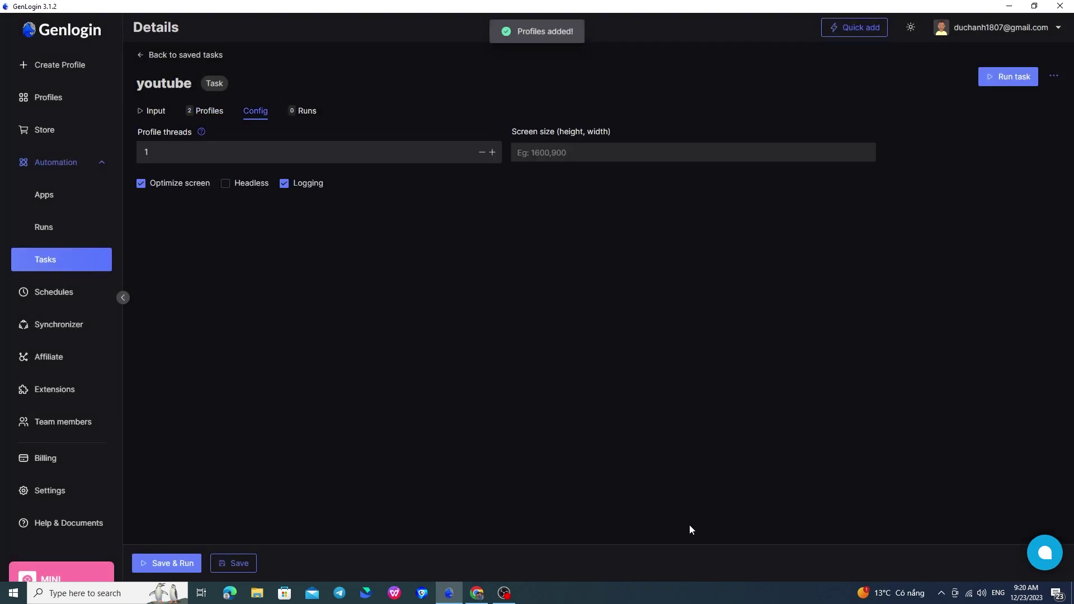
click(200, 112)
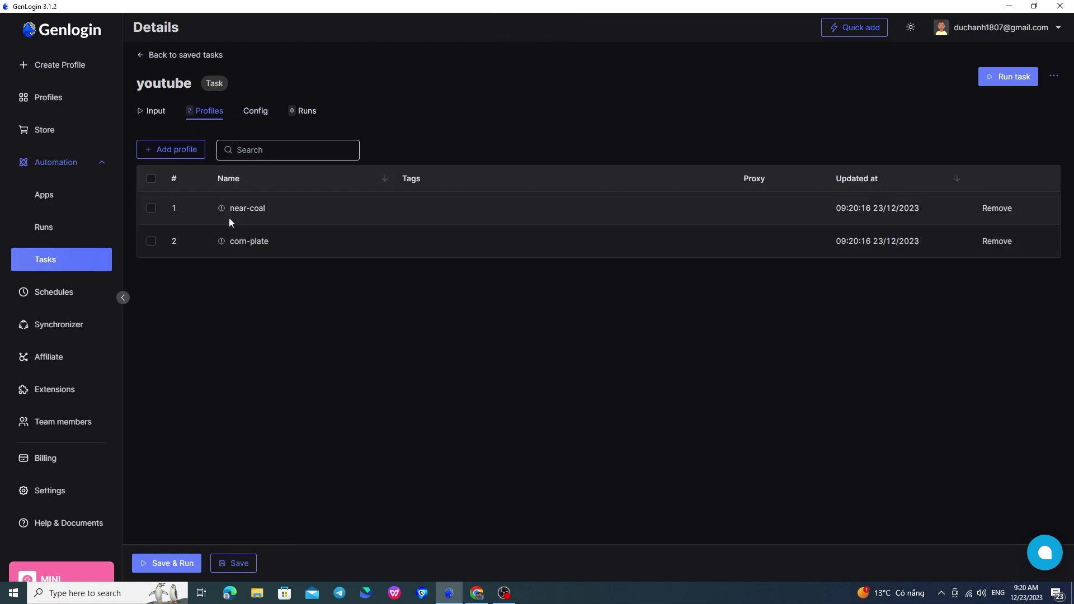
Step: Tick corn-plate in the task's profile list and open the task's Config settings
click(149, 242)
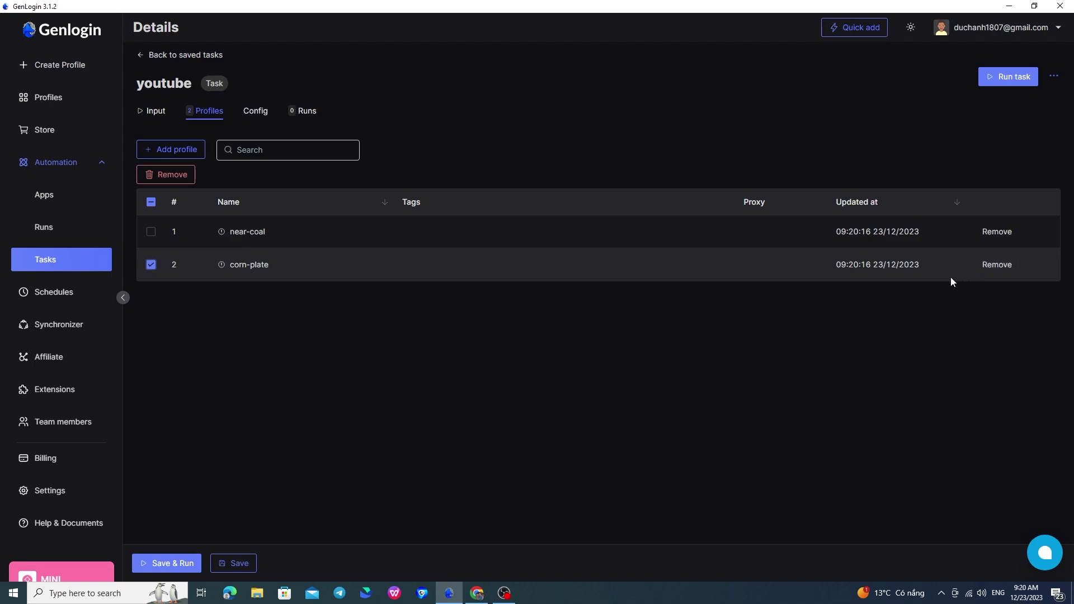
click(253, 113)
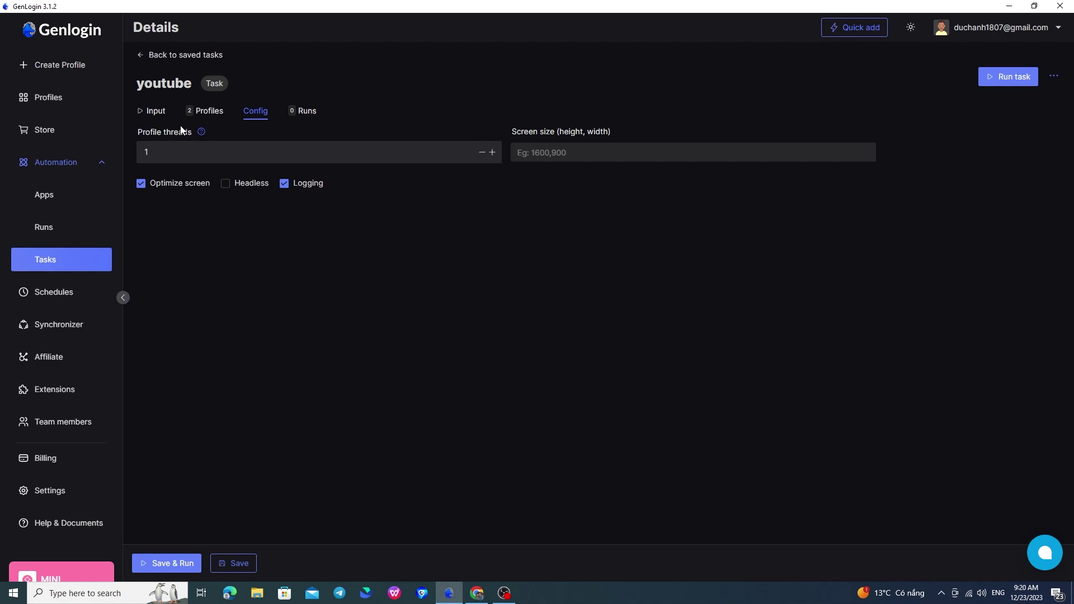
Step: Increase Profile threads from 1 to 2 in the youtube task's Config
click(492, 152)
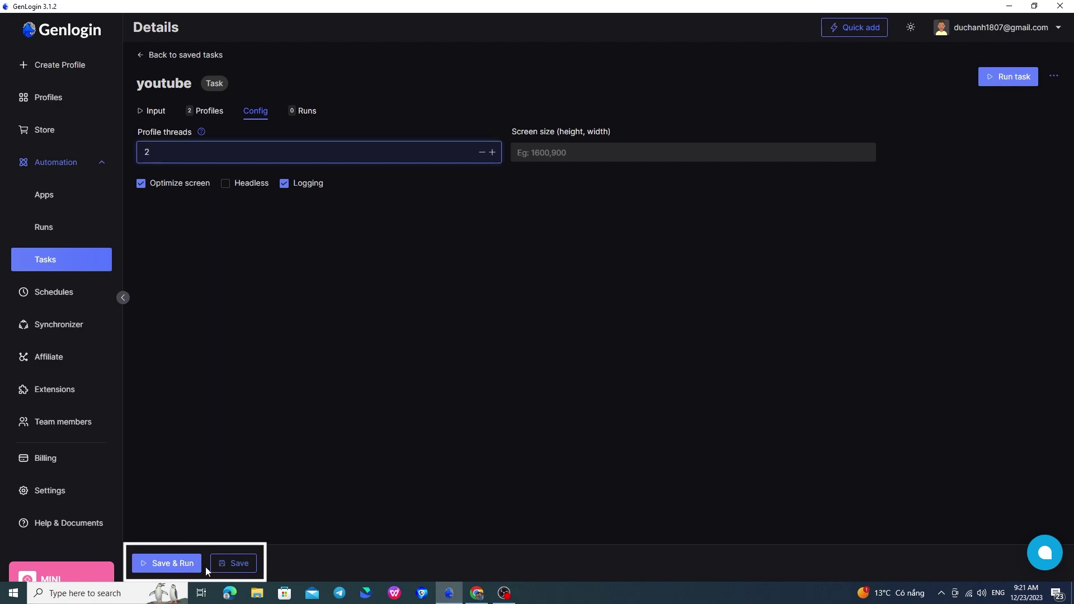
Step: Save and run the youtube task until it finishes, handling 2 of 2 profiles in 21s
click(171, 563)
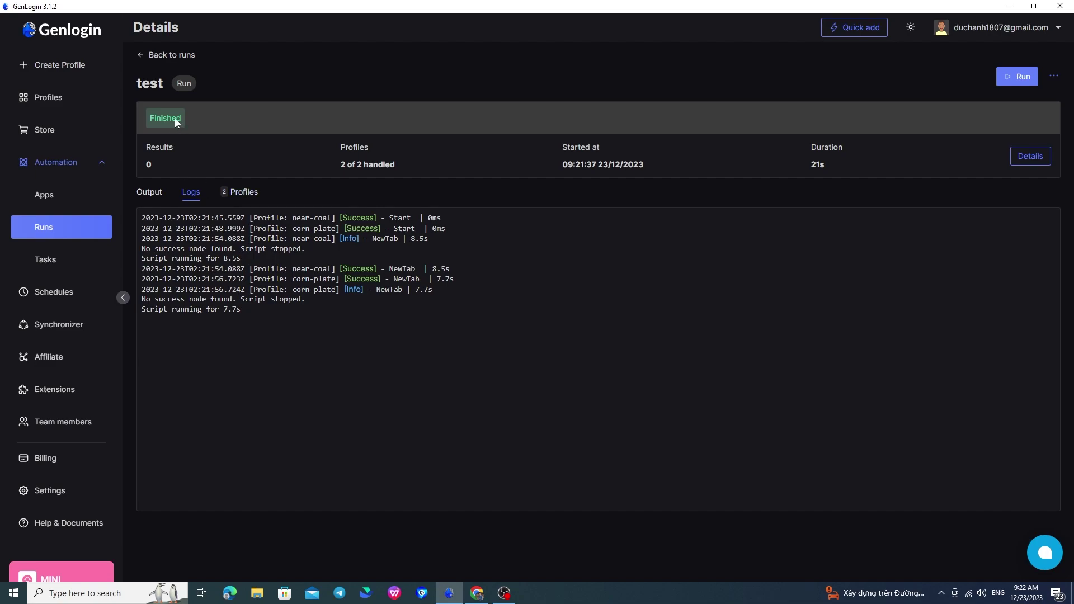
Step: Check the run's Output Profiles tab: near-coal (11s) and corn-plate (10s) both Success, then glance at near-coal's log
click(151, 200)
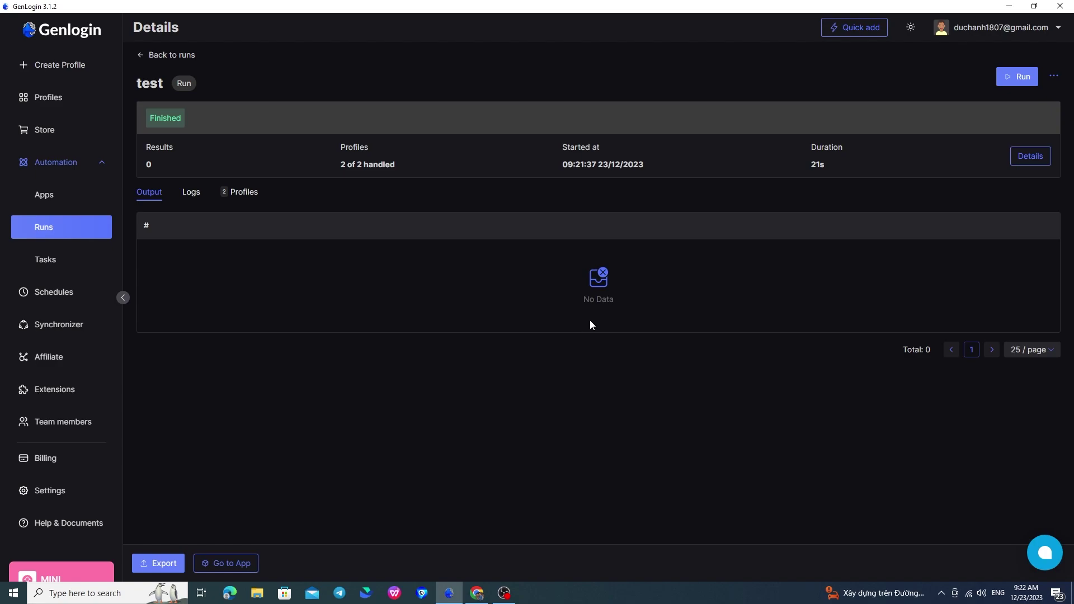
click(238, 192)
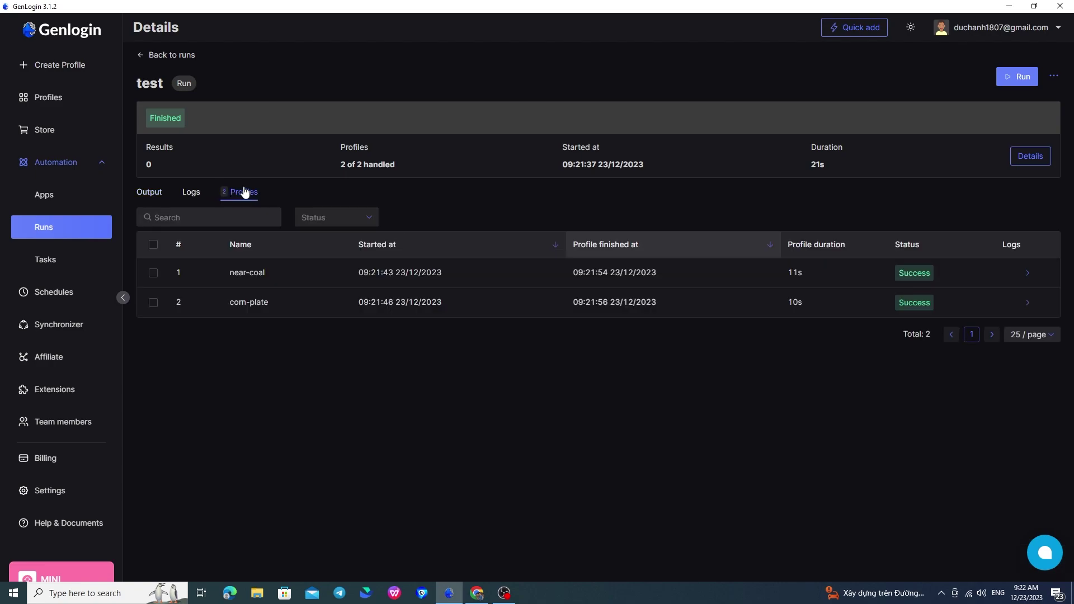
click(1027, 275)
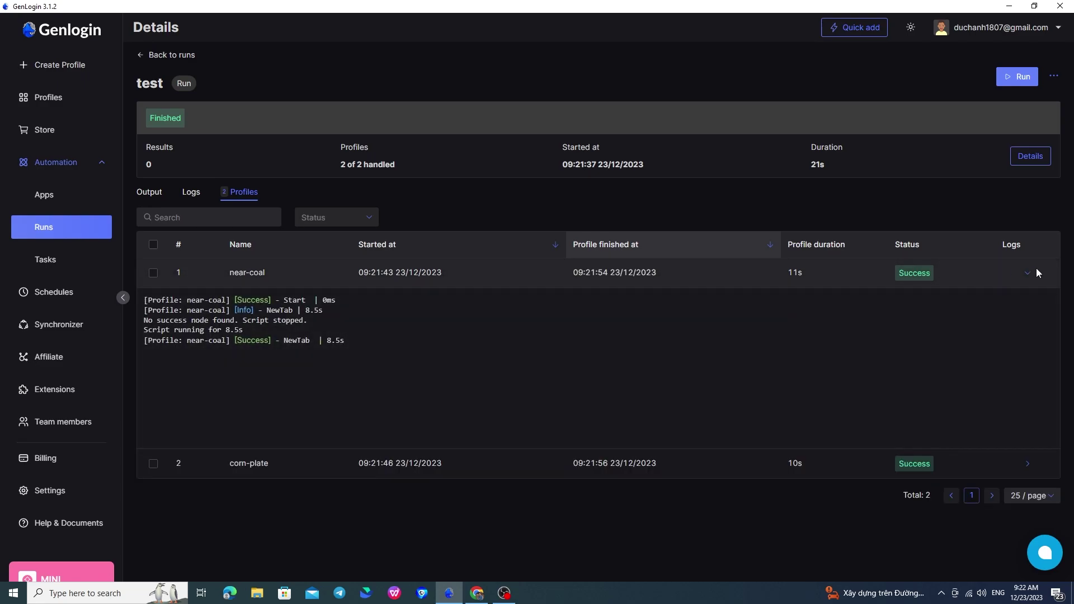
click(1034, 271)
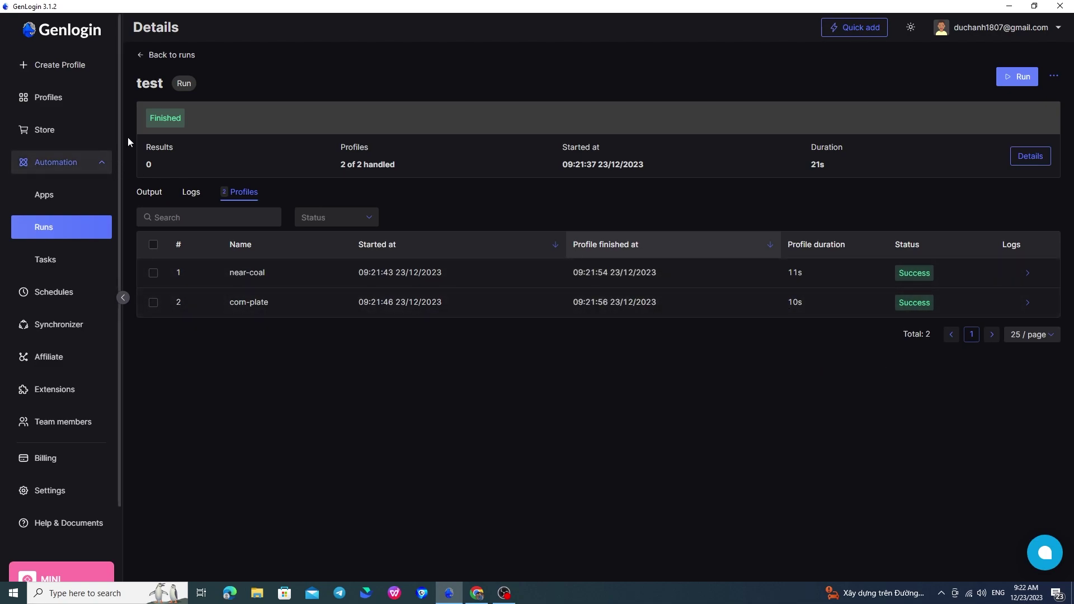
Step: Return to the Runs list to see the test/youtube run Finished in 21s
click(77, 226)
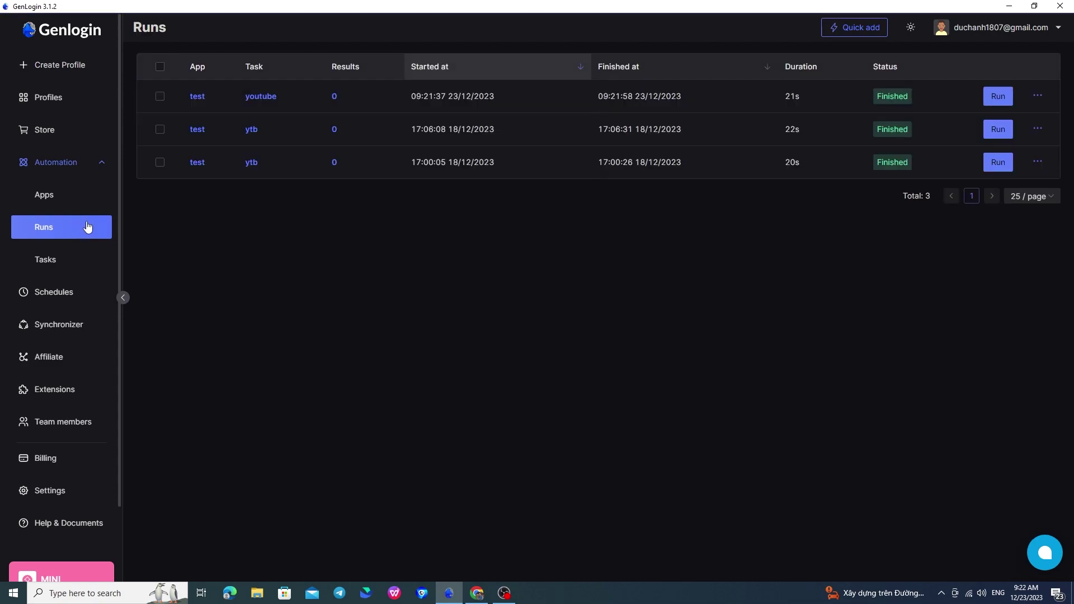